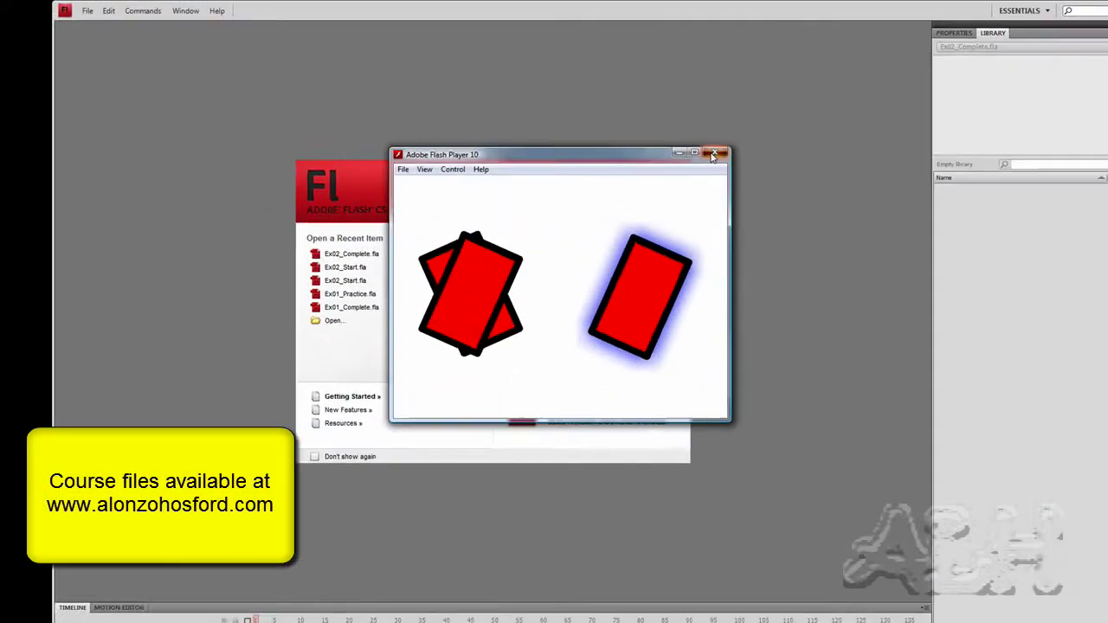
Close the example preview and open Ex02_Start.fla.
{"action": "left_click", "coordinate": [714, 155]}
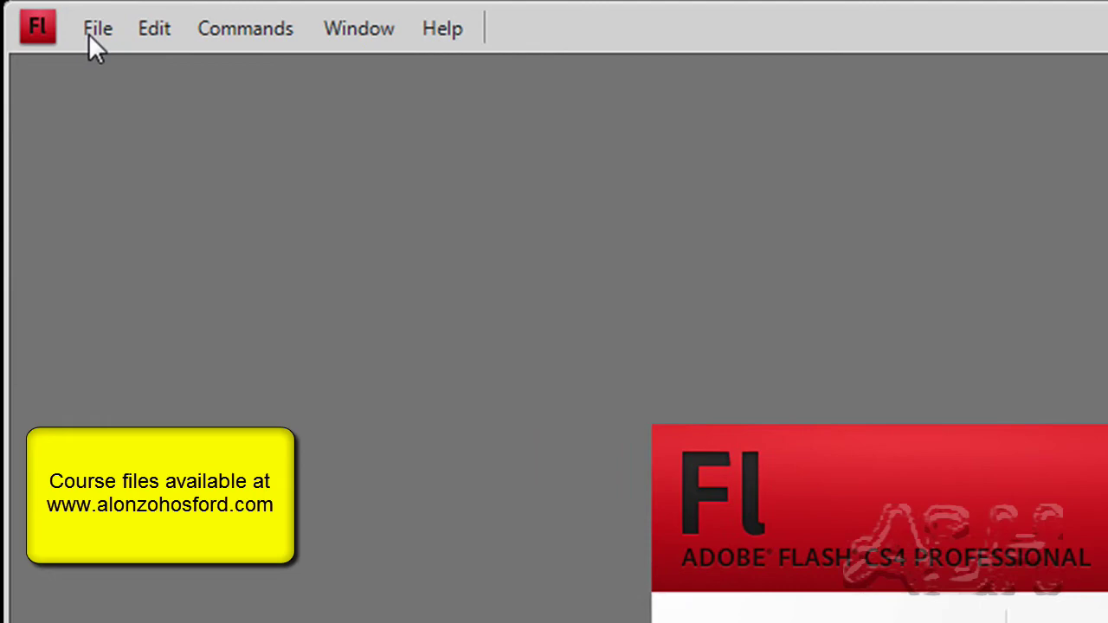
{"action": "left_click", "coordinate": [90, 32]}
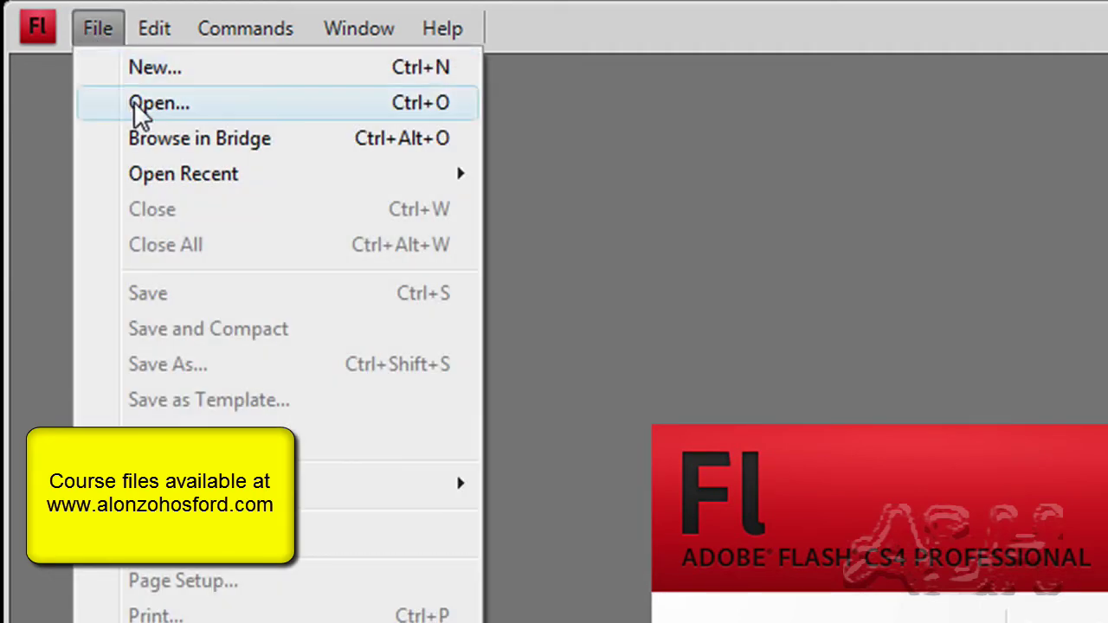
{"action": "left_click", "coordinate": [133, 101]}
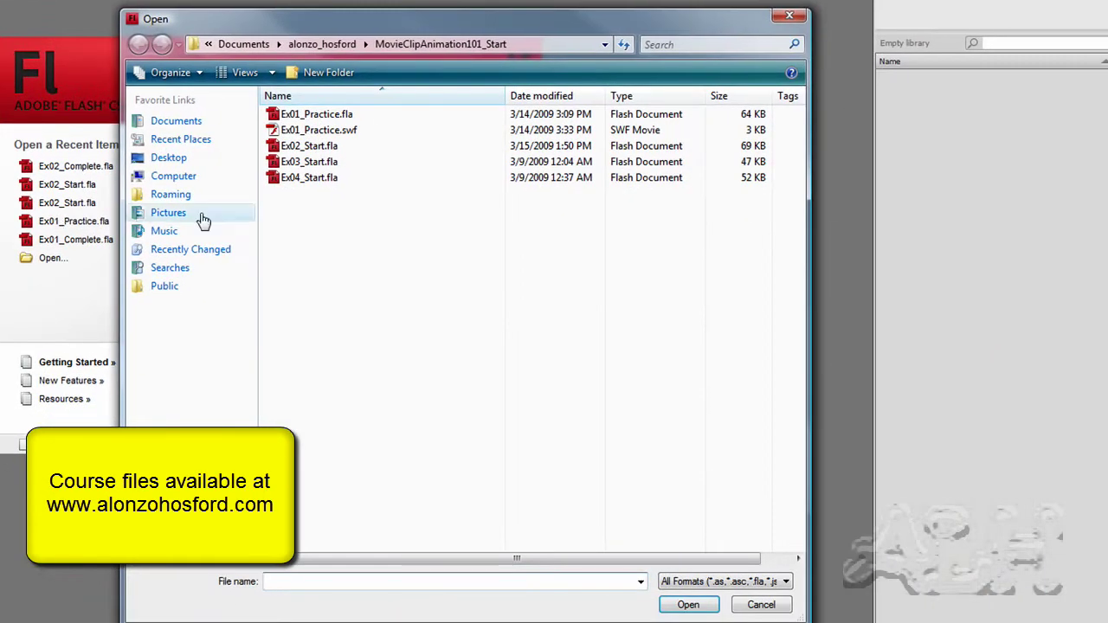
{"action": "left_click", "coordinate": [306, 149]}
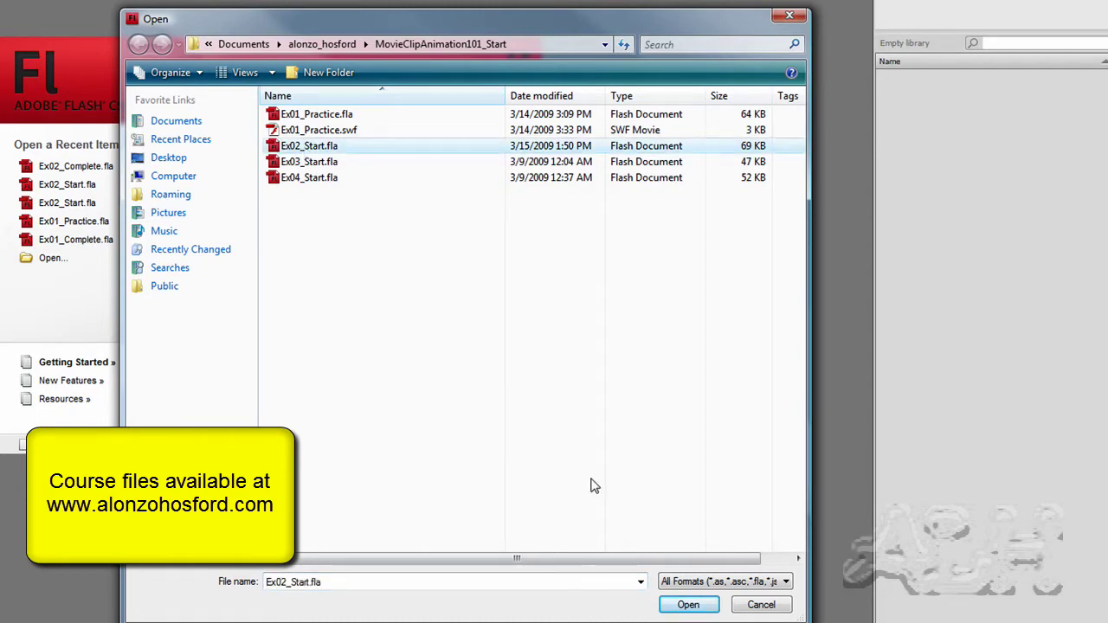
{"action": "left_click", "coordinate": [675, 604]}
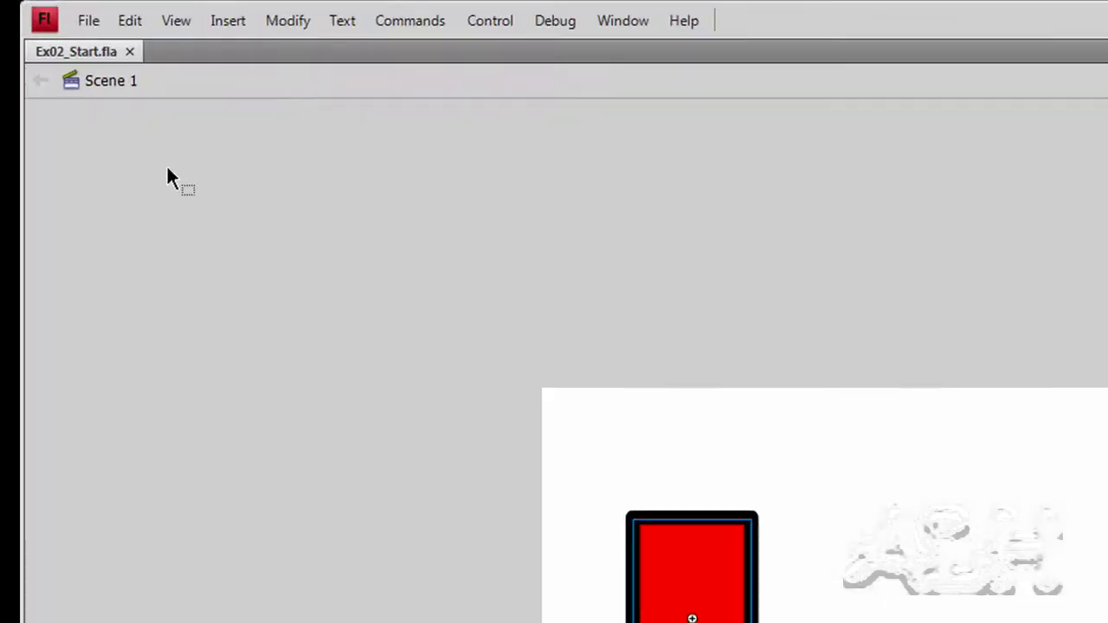
Save the document as Ex02_Practice.fla by replacing 'Start' with 'Practice' in the name.
{"action": "left_click", "coordinate": [91, 27]}
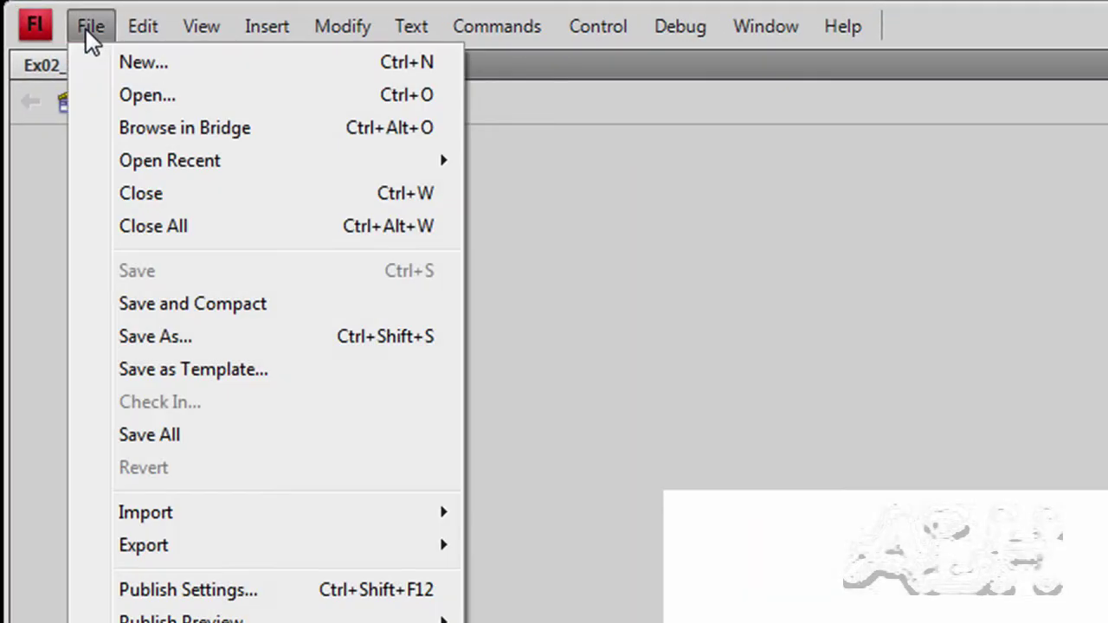
{"action": "left_click", "coordinate": [167, 336]}
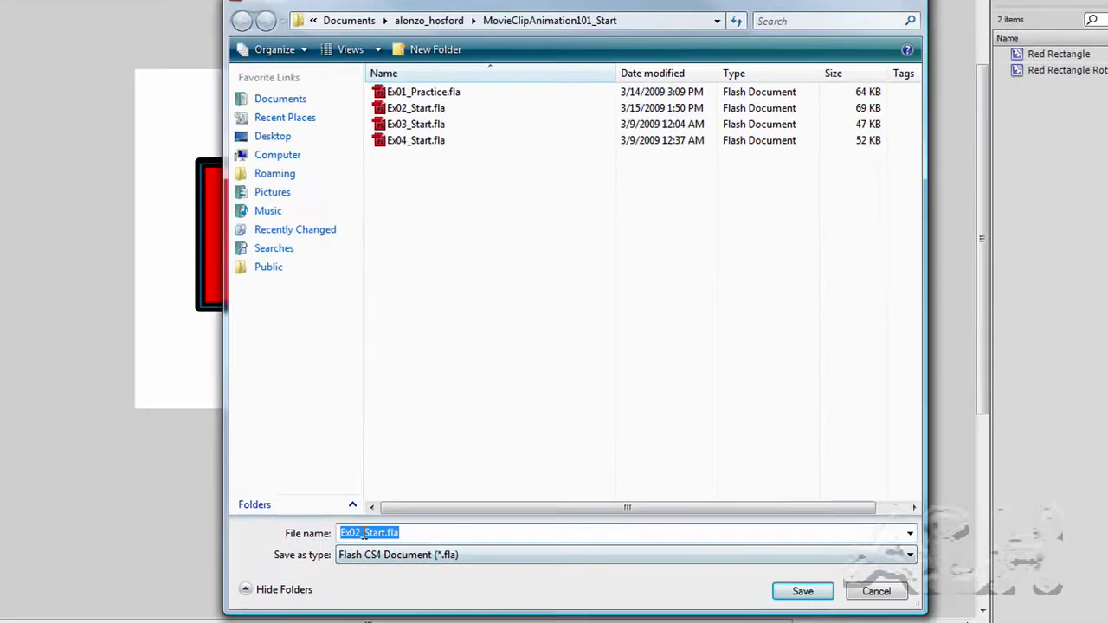
{"action": "left_click_drag", "start_coordinate": [364, 533], "coordinate": [386, 534]}
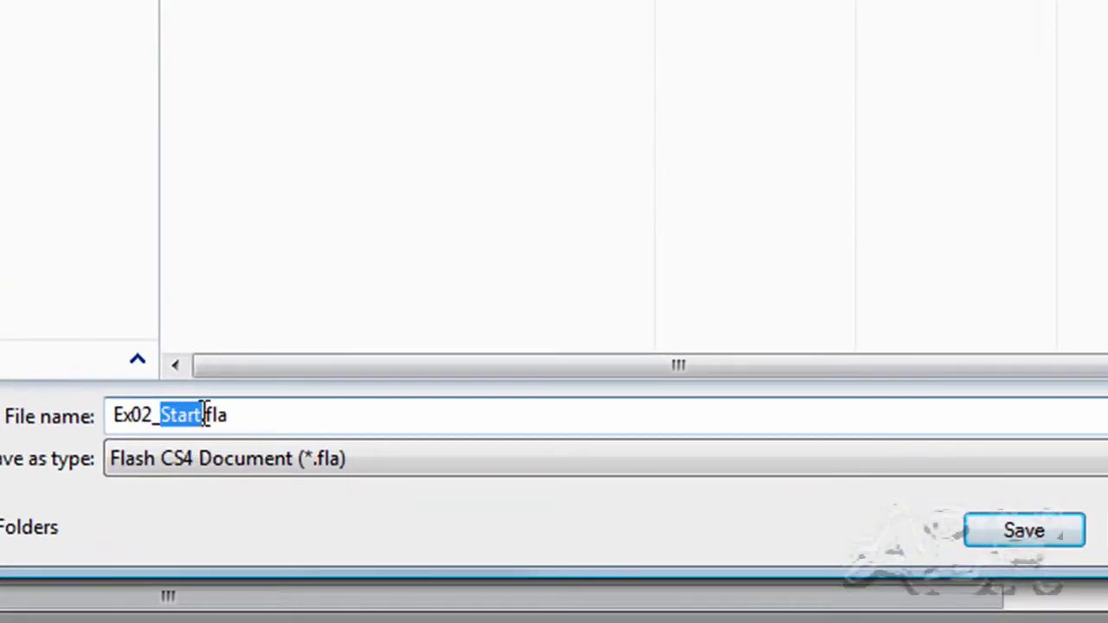
{"action": "type", "text": "Practic"}
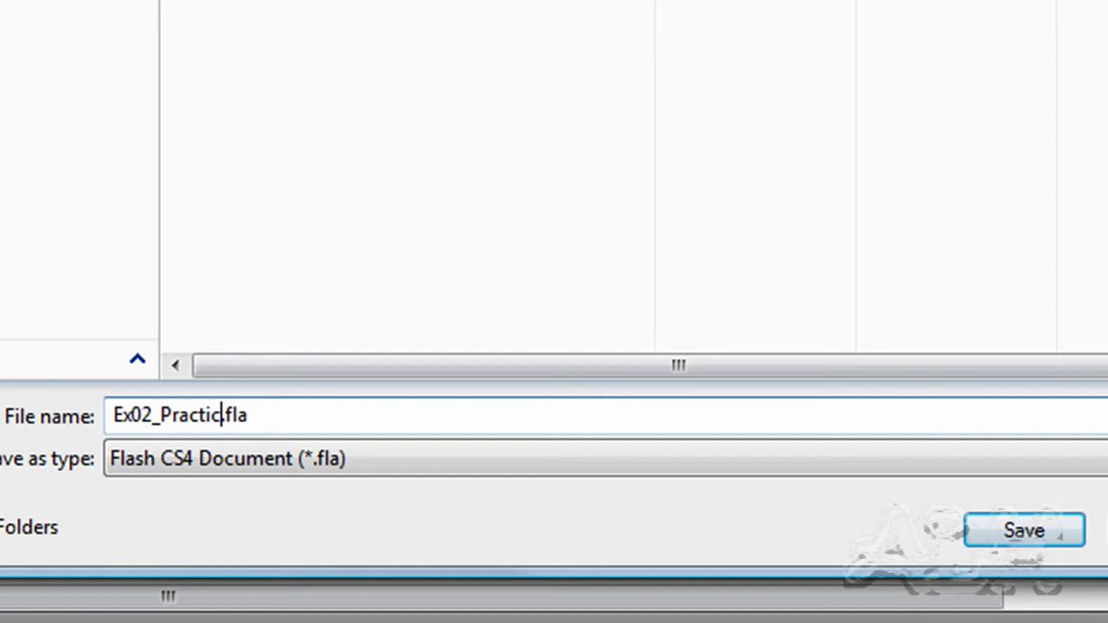
{"action": "type", "text": "e"}
{"action": "key", "text": "Return"}
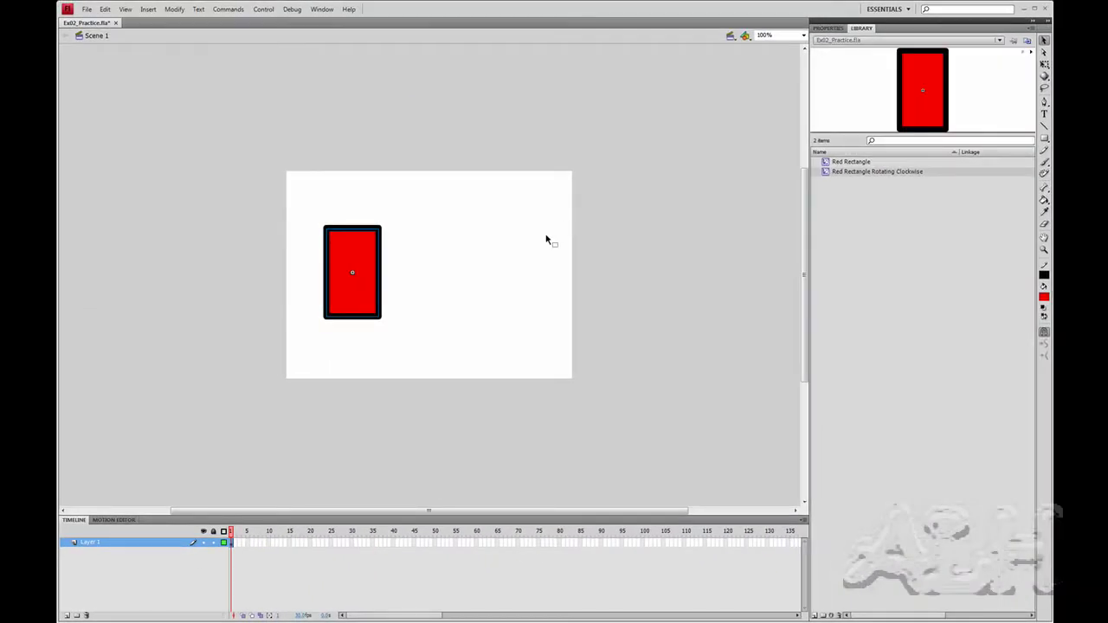
Select the red rectangle and check in Swap Symbol that it uses Red Rectangle Rotating Clockwise.
{"action": "left_click", "coordinate": [352, 249]}
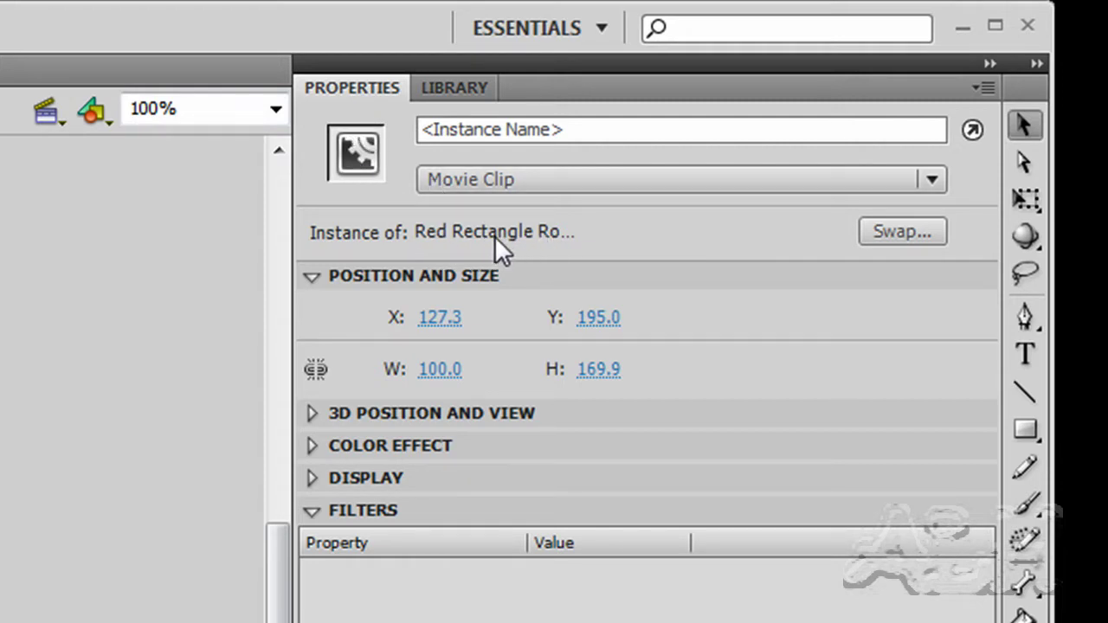
{"action": "left_click", "coordinate": [905, 227]}
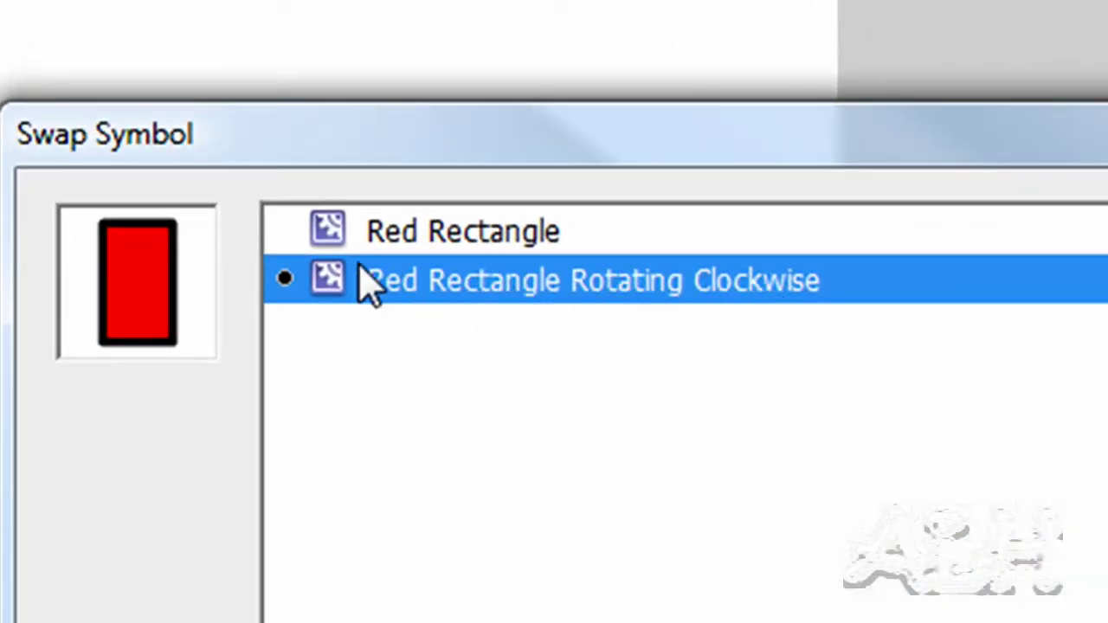
Leave the swap unchanged, open the Red Rectangle symbol from the Library, and rewind its rotation to frame 1.
{"action": "key", "text": "Return"}
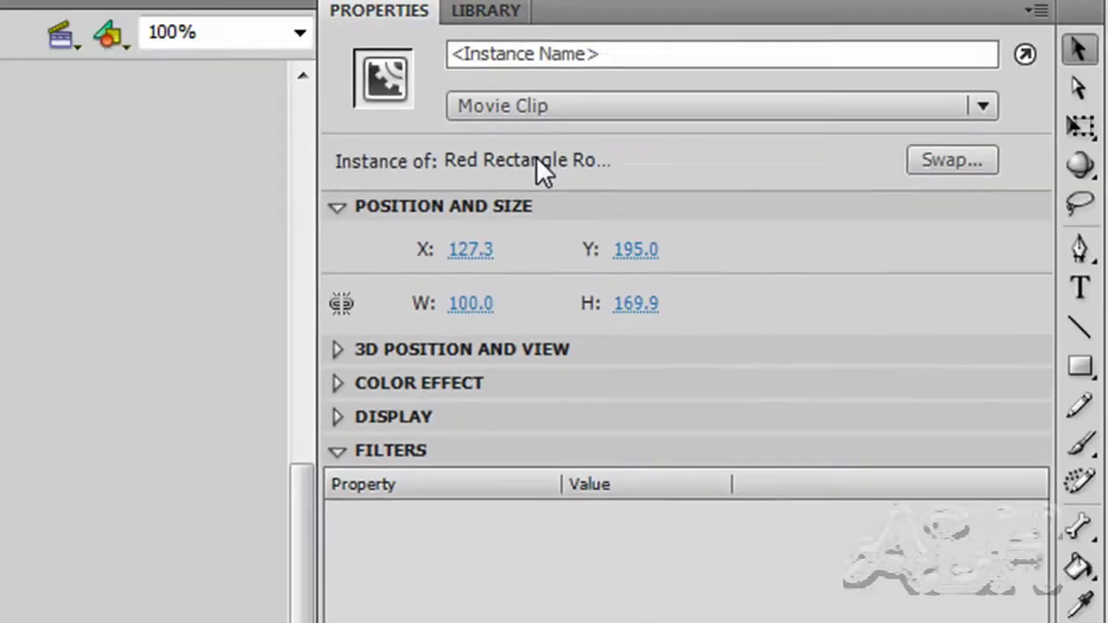
{"action": "left_click", "coordinate": [330, 88]}
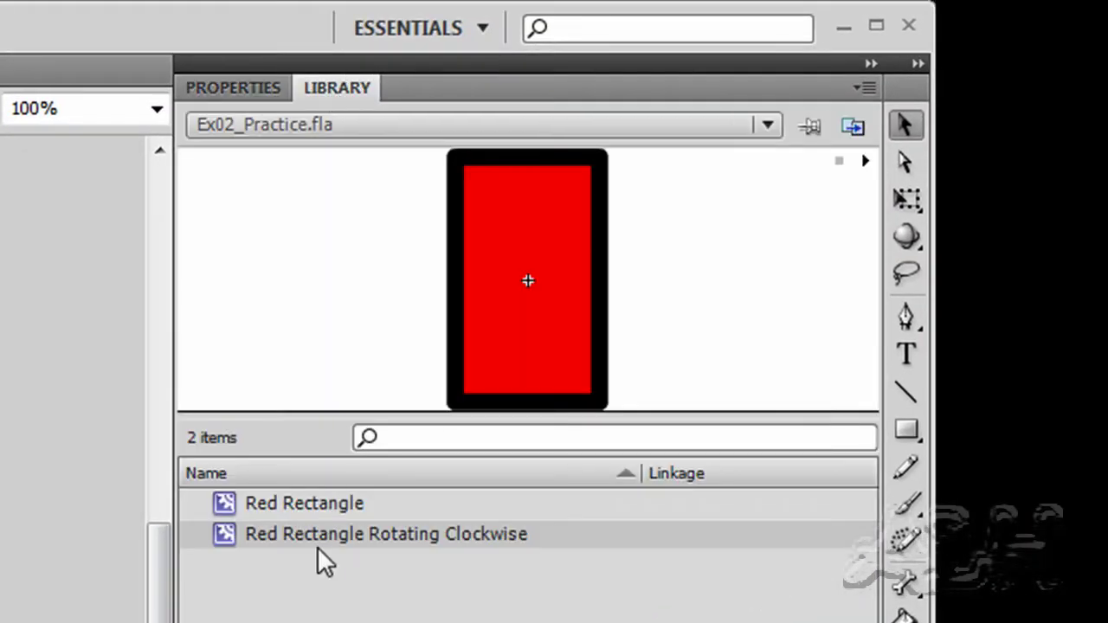
{"action": "left_click", "coordinate": [264, 503]}
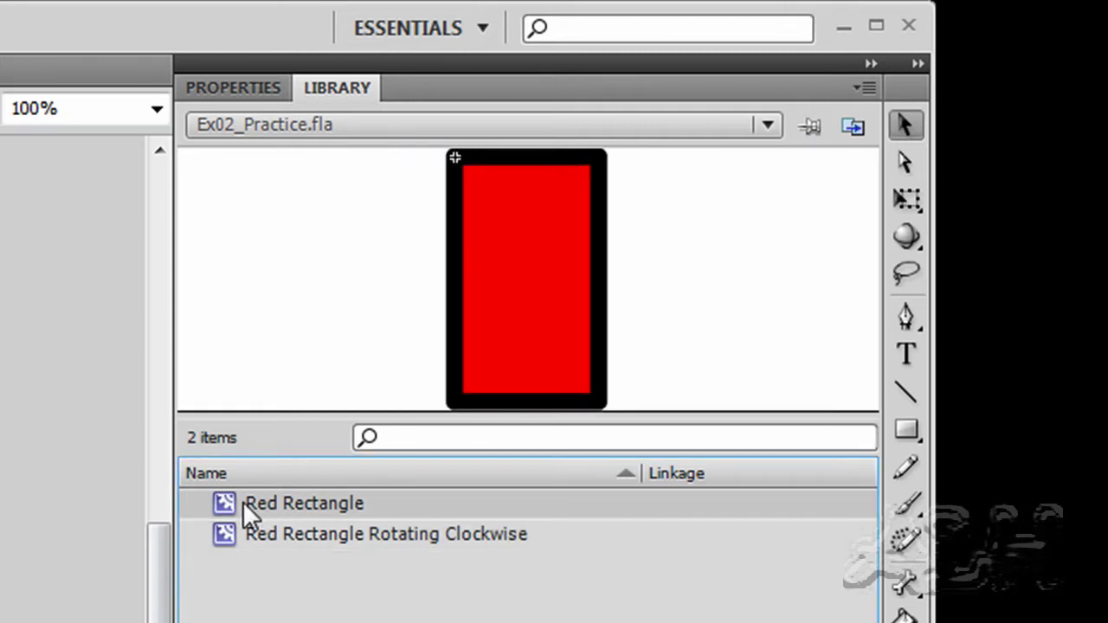
{"action": "double_click", "coordinate": [247, 501]}
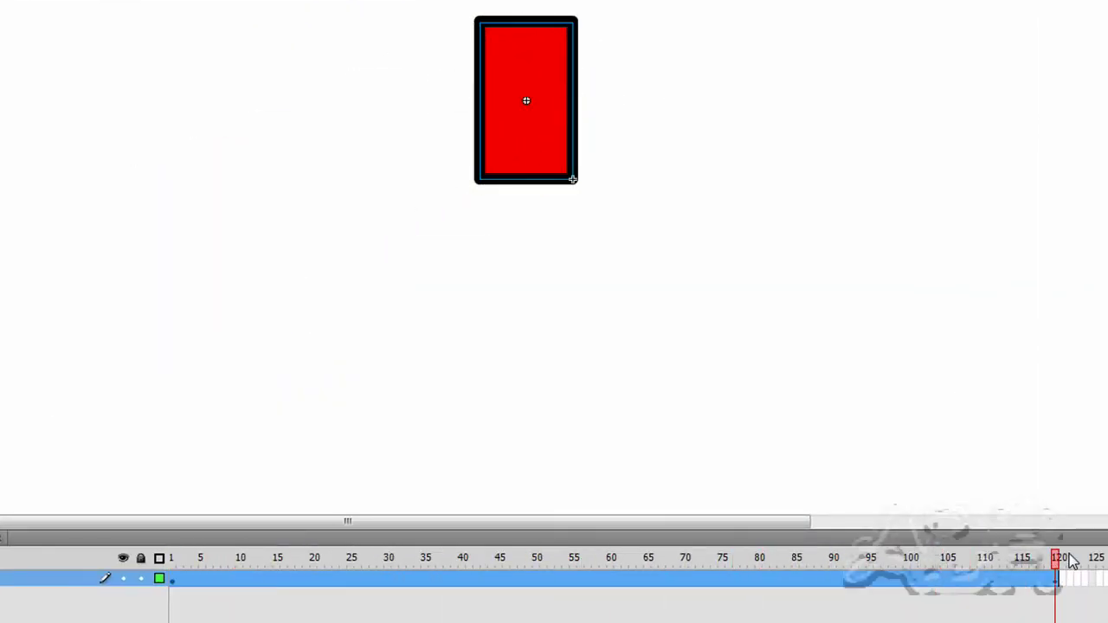
{"action": "left_click_drag", "start_coordinate": [1071, 561], "coordinate": [139, 578]}
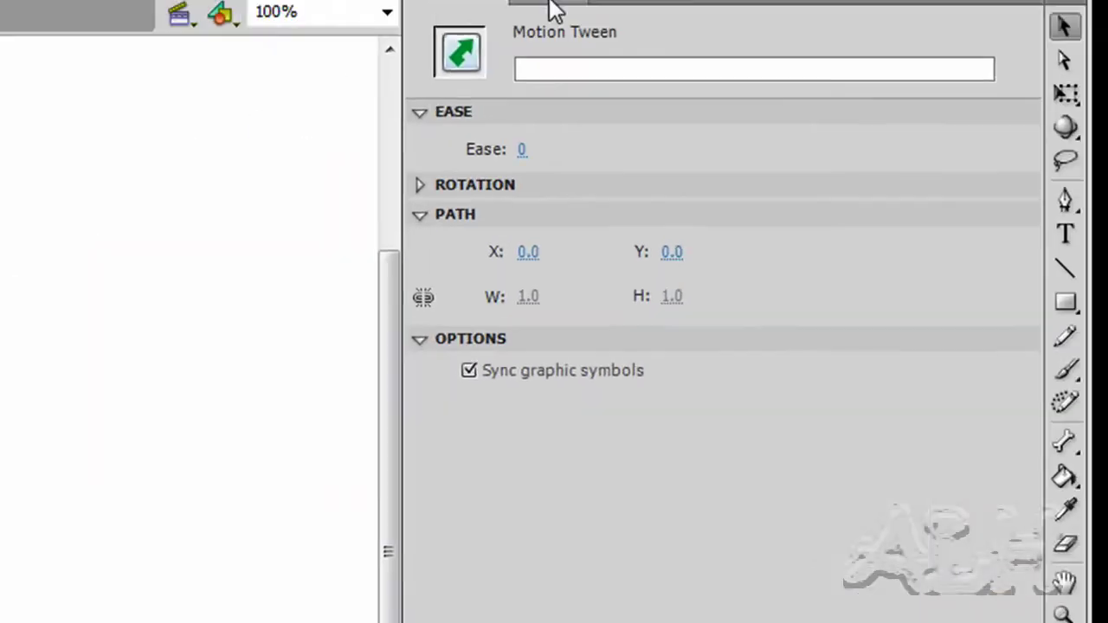
Test-play the movie to watch the rectangle rotate, then close the preview.
{"action": "left_click", "coordinate": [337, 88]}
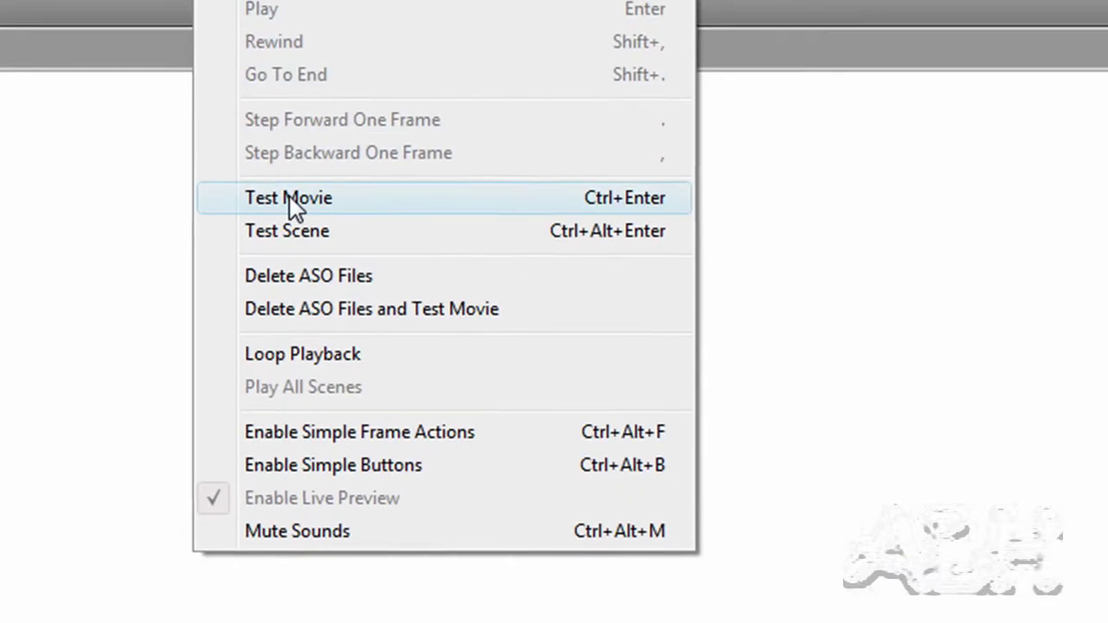
{"action": "left_click", "coordinate": [294, 245]}
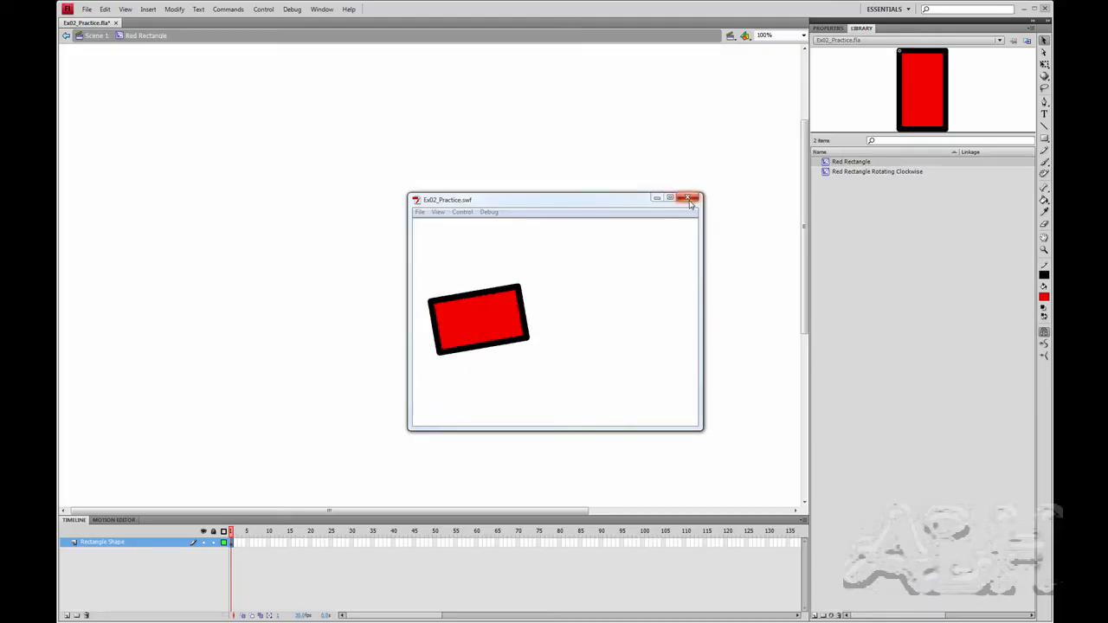
{"action": "left_click", "coordinate": [687, 198]}
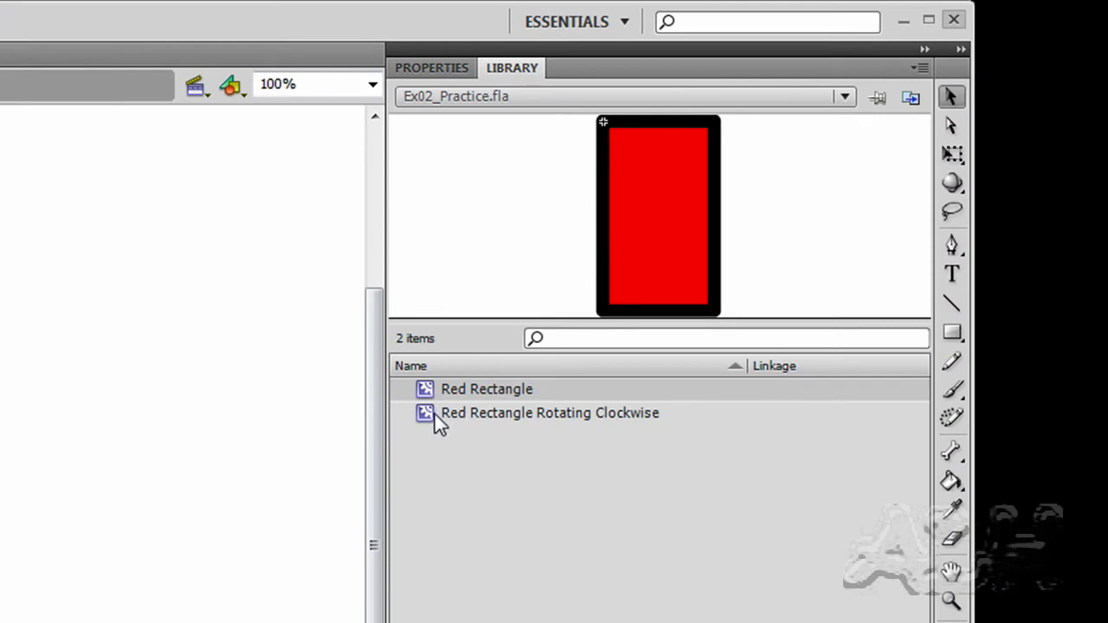
Duplicate the clockwise symbol, inserting 'Counter' and dropping 'copy' to name it Red Rectangle Rotating Counter Clockwise.
{"action": "left_click", "coordinate": [440, 414]}
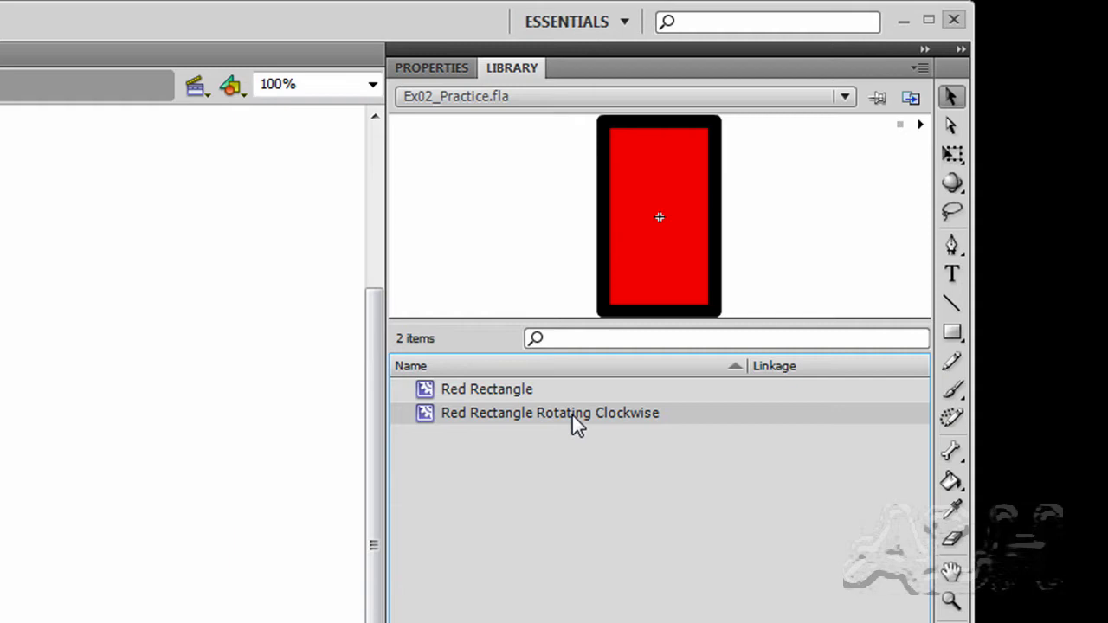
{"action": "right_click", "coordinate": [428, 412]}
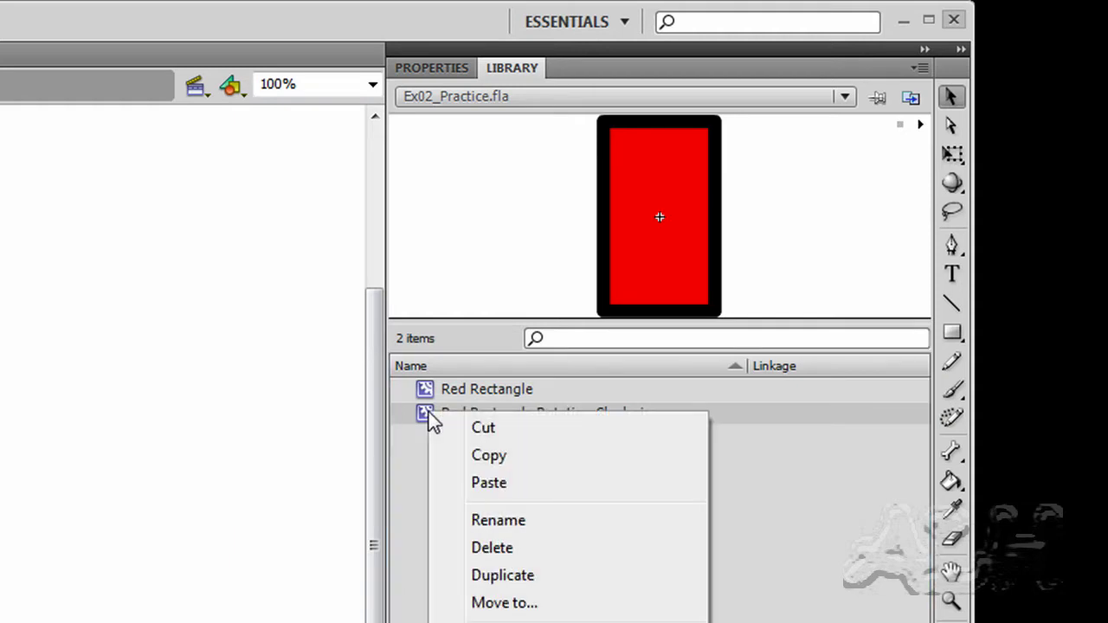
{"action": "left_click", "coordinate": [502, 575]}
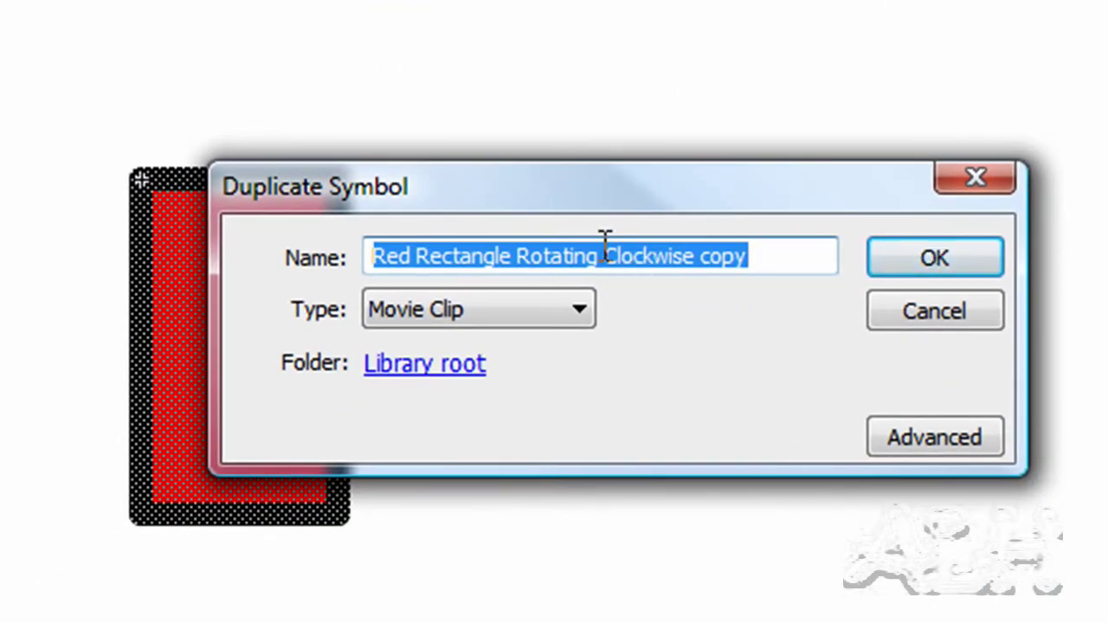
{"action": "left_click", "coordinate": [606, 257]}
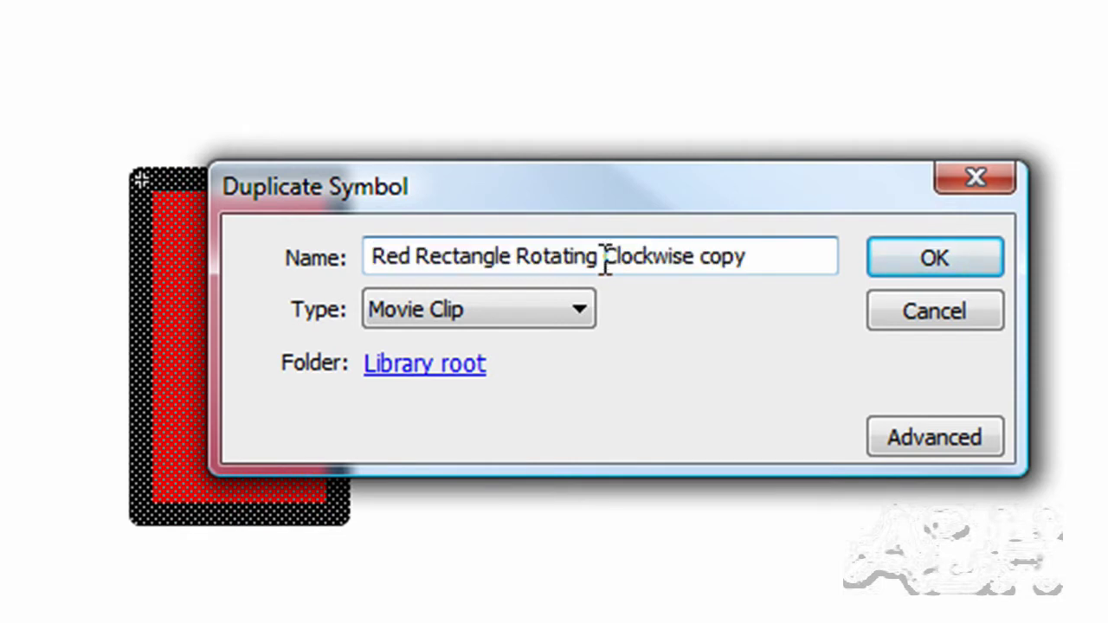
{"action": "type", "text": "Counter"}
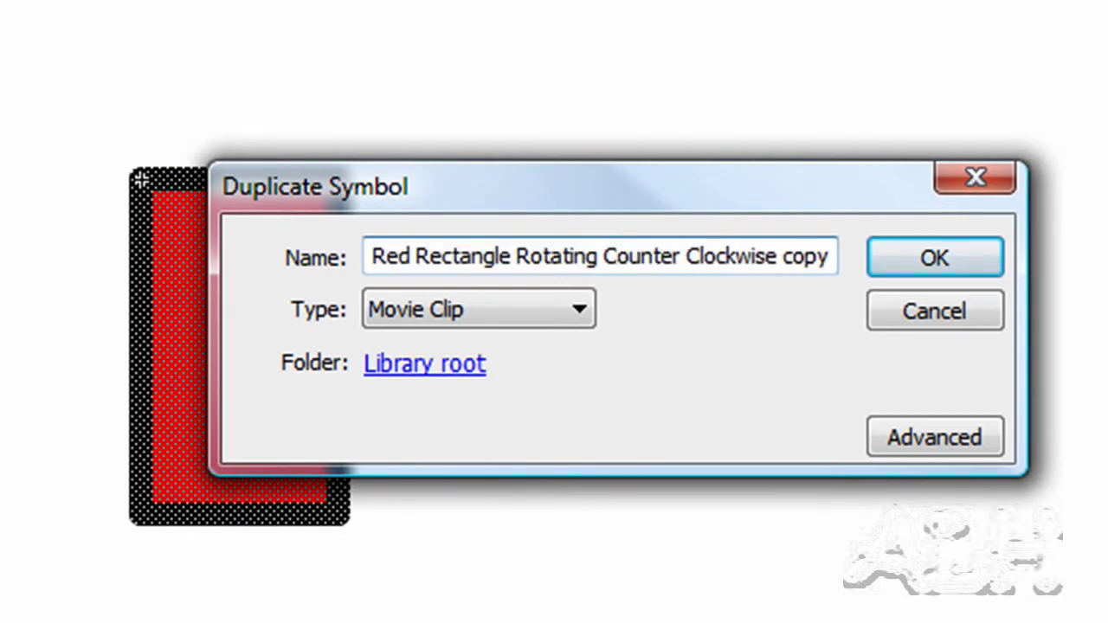
{"action": "key", "text": "End"}
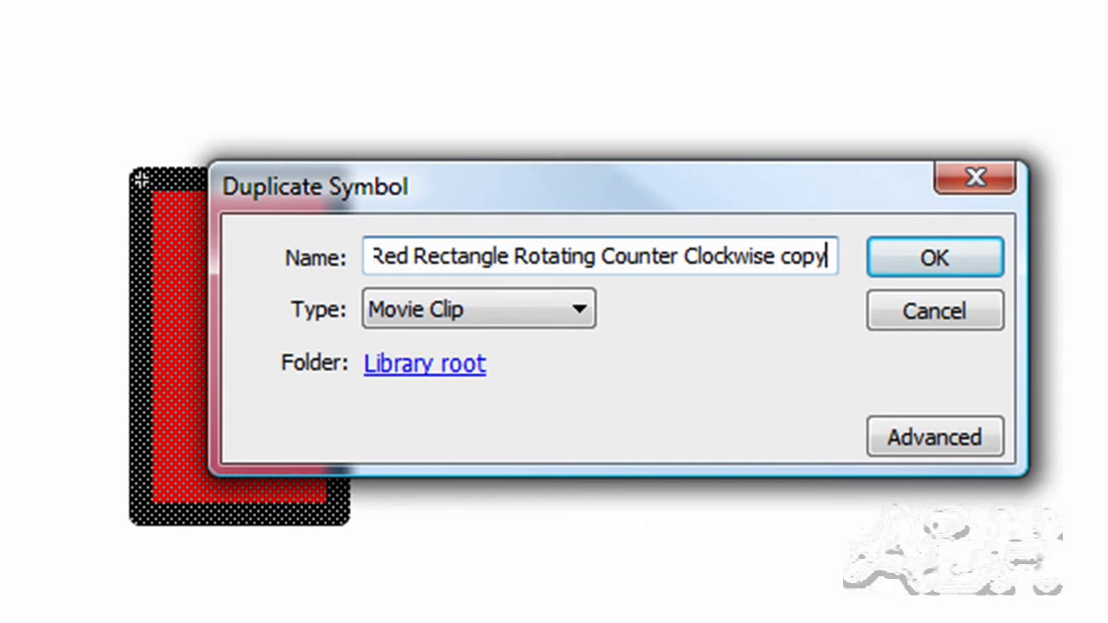
{"action": "key", "text": "BackSpace"}
{"action": "key", "text": "BackSpace"}
{"action": "key", "text": "BackSpace"}
{"action": "key", "text": "BackSpace"}
{"action": "key", "text": "BackSpace"}
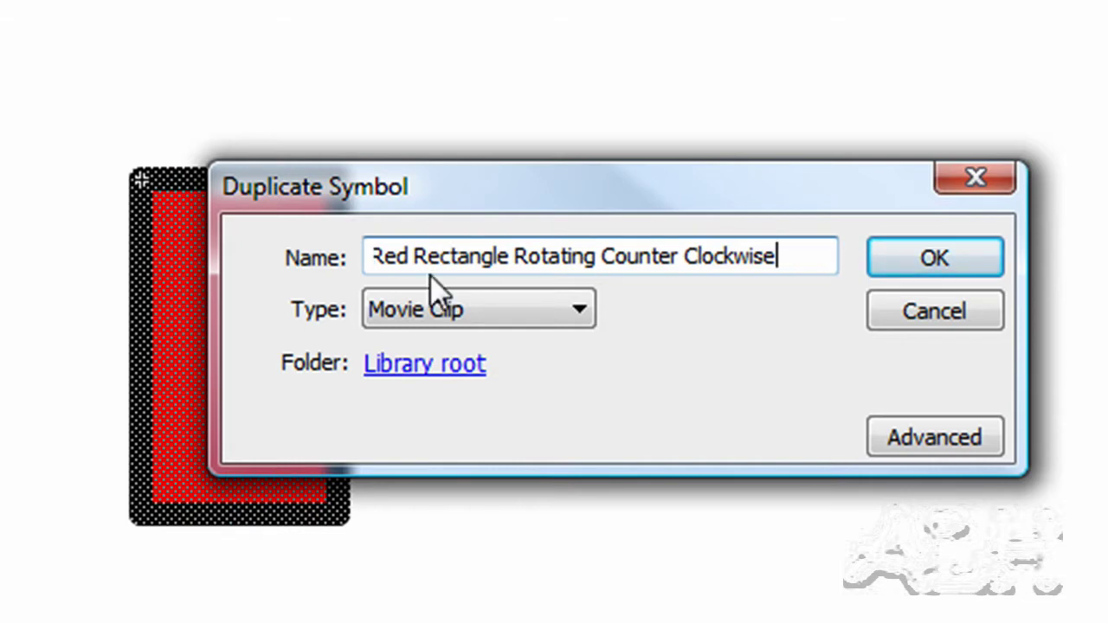
{"action": "left_click", "coordinate": [895, 266]}
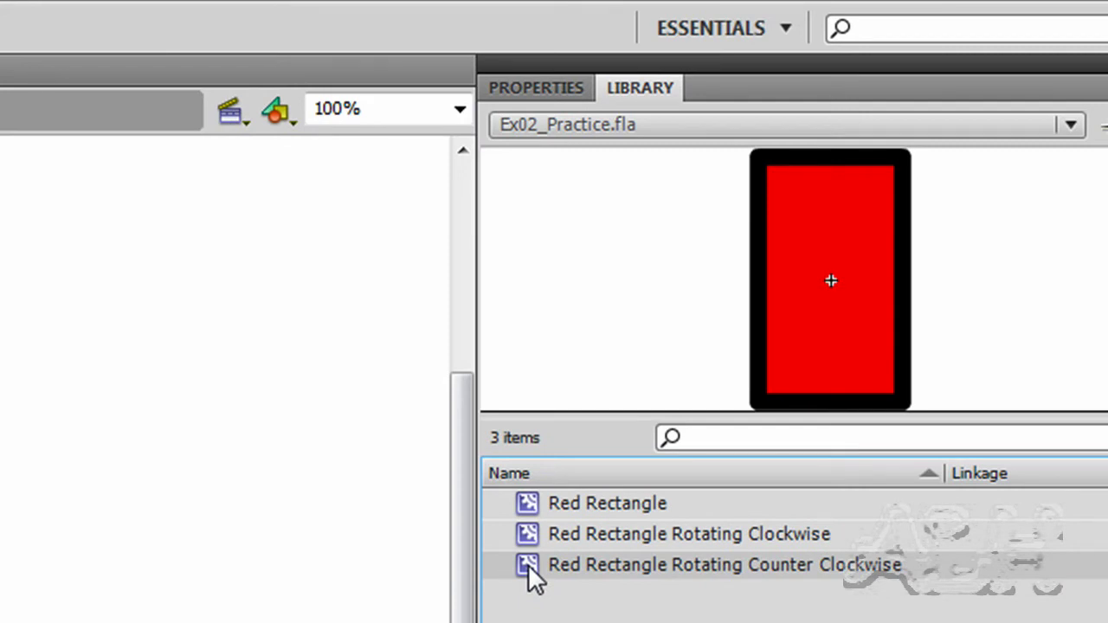
Inside the Counter Clockwise symbol, apply Reverse Keyframes to the rotation tween and replay it.
{"action": "double_click", "coordinate": [528, 564]}
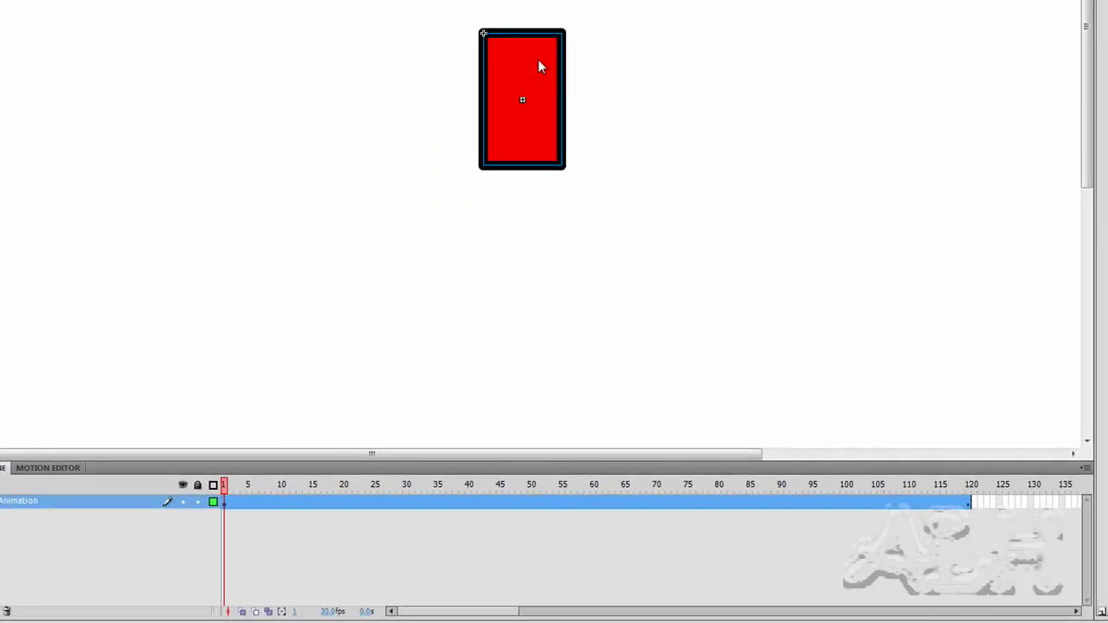
{"action": "key", "text": "Return"}
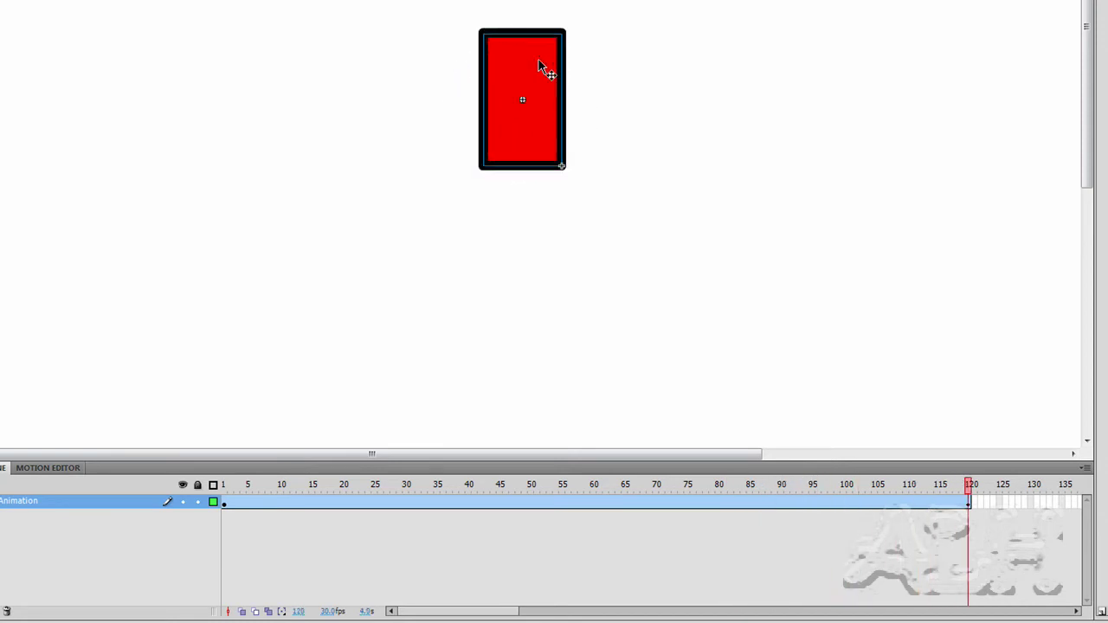
{"action": "left_click", "coordinate": [538, 66]}
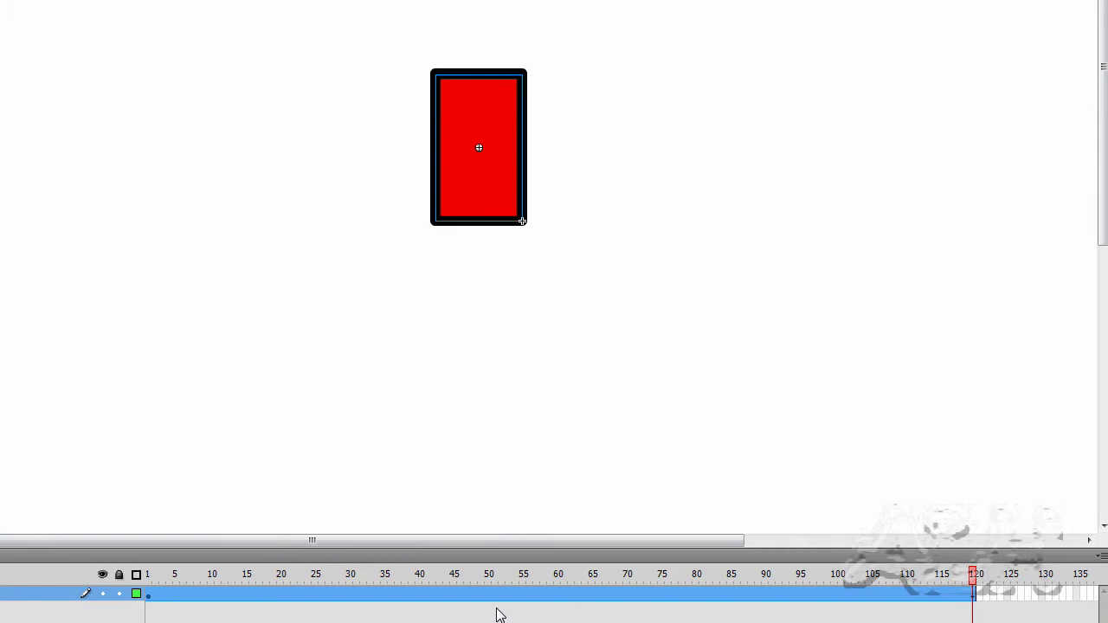
{"action": "right_click", "coordinate": [499, 604]}
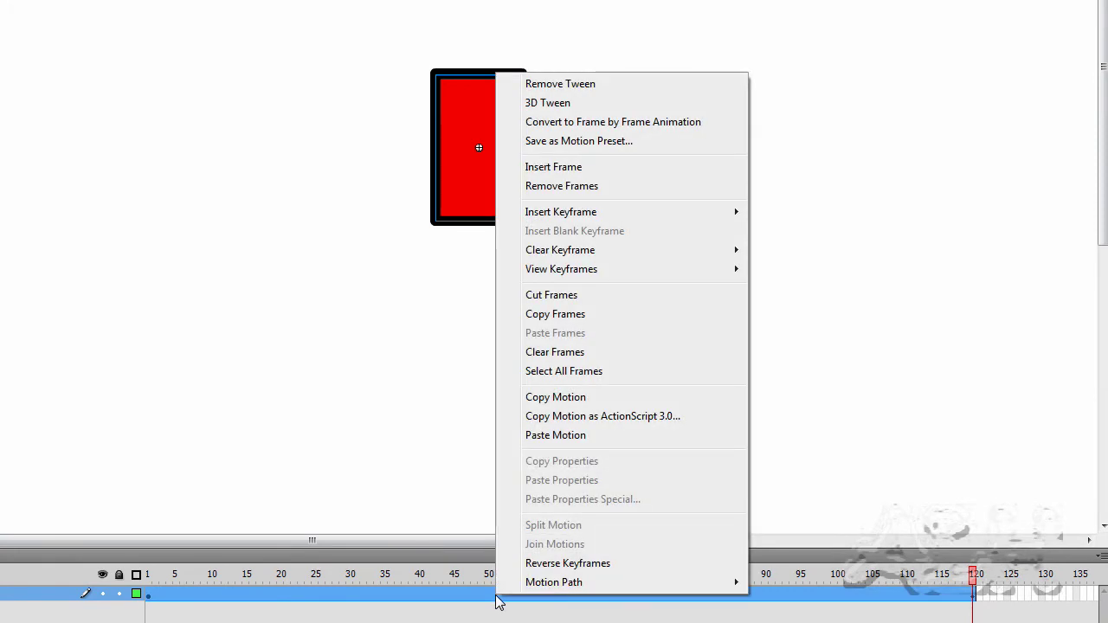
{"action": "left_click", "coordinate": [559, 567]}
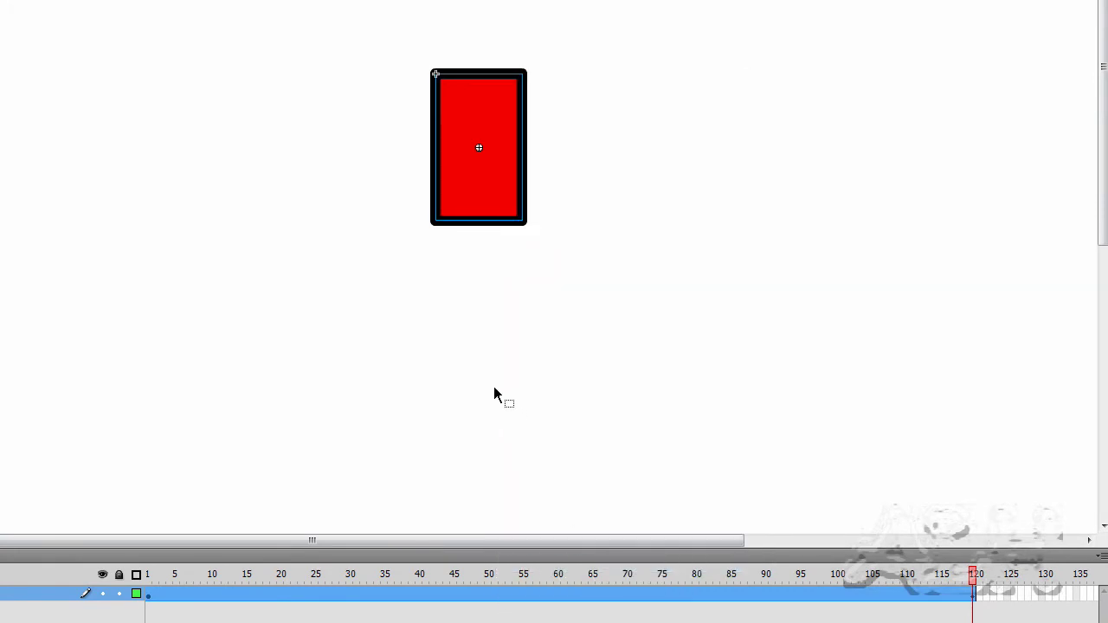
{"action": "left_click", "coordinate": [494, 388]}
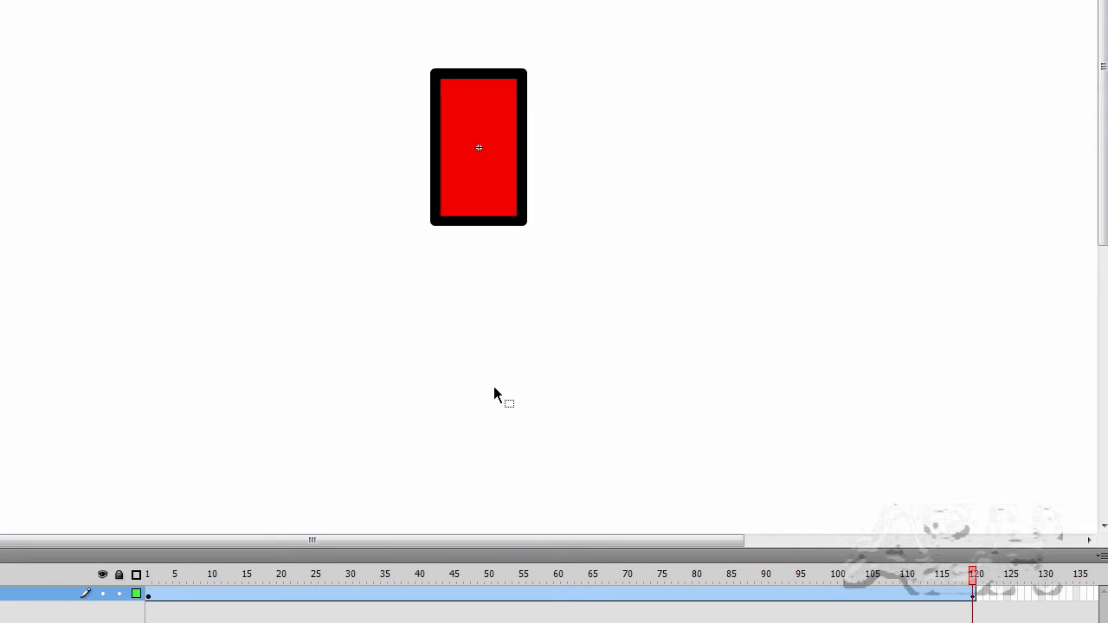
{"action": "key", "text": "Return"}
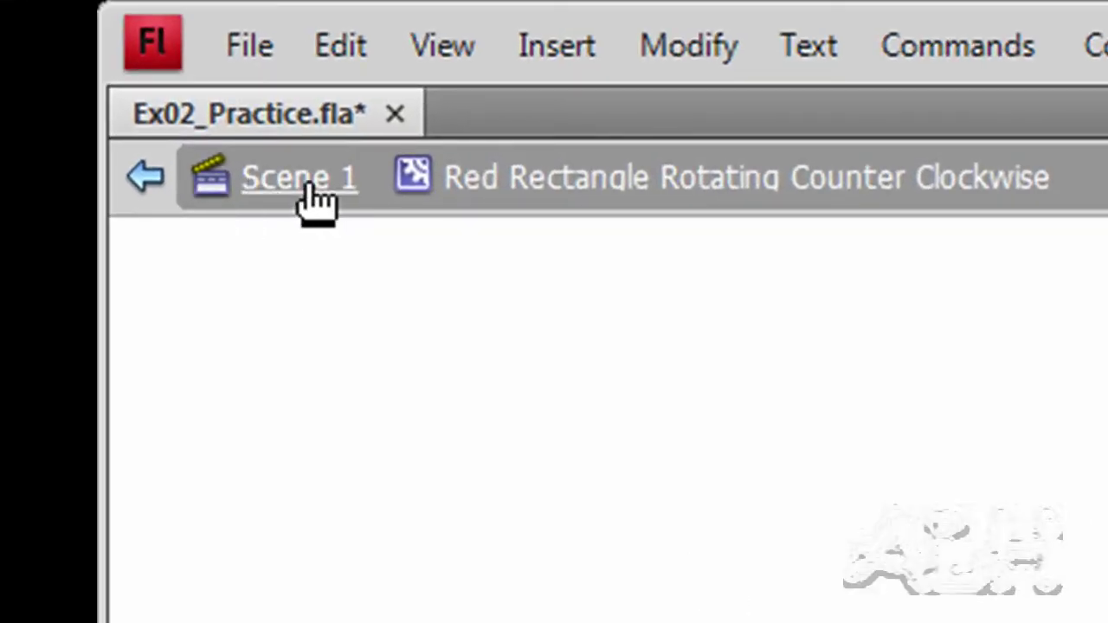
Place a Red Rectangle Rotating Counter Clockwise instance on Scene 1's right side and test both rotations.
{"action": "left_click", "coordinate": [307, 185]}
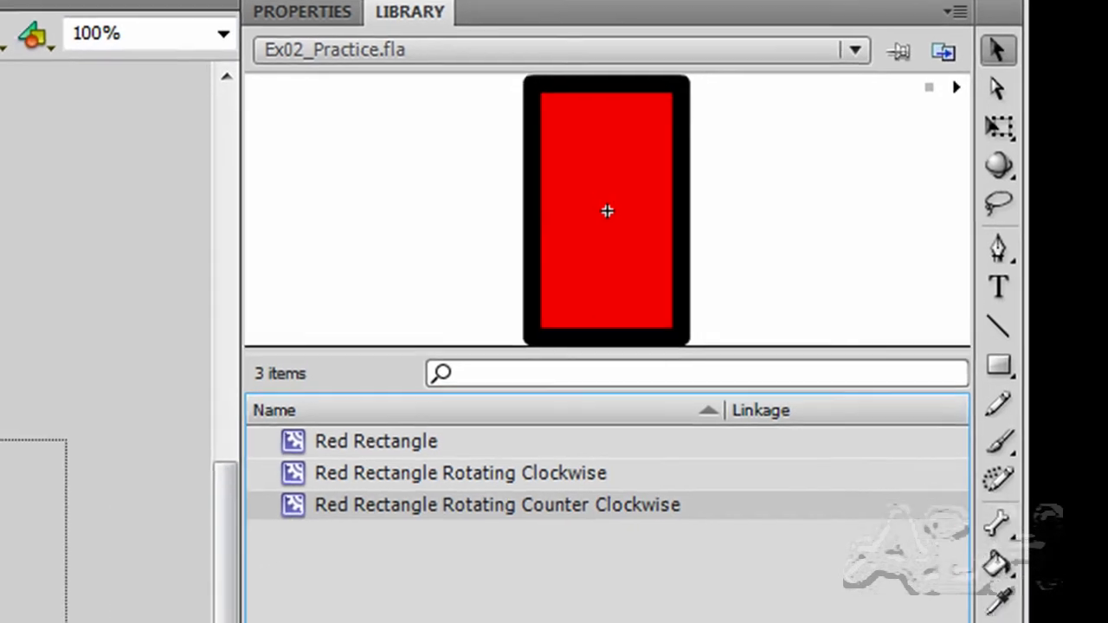
{"action": "left_click_drag", "start_coordinate": [263, 525], "coordinate": [247, 307]}
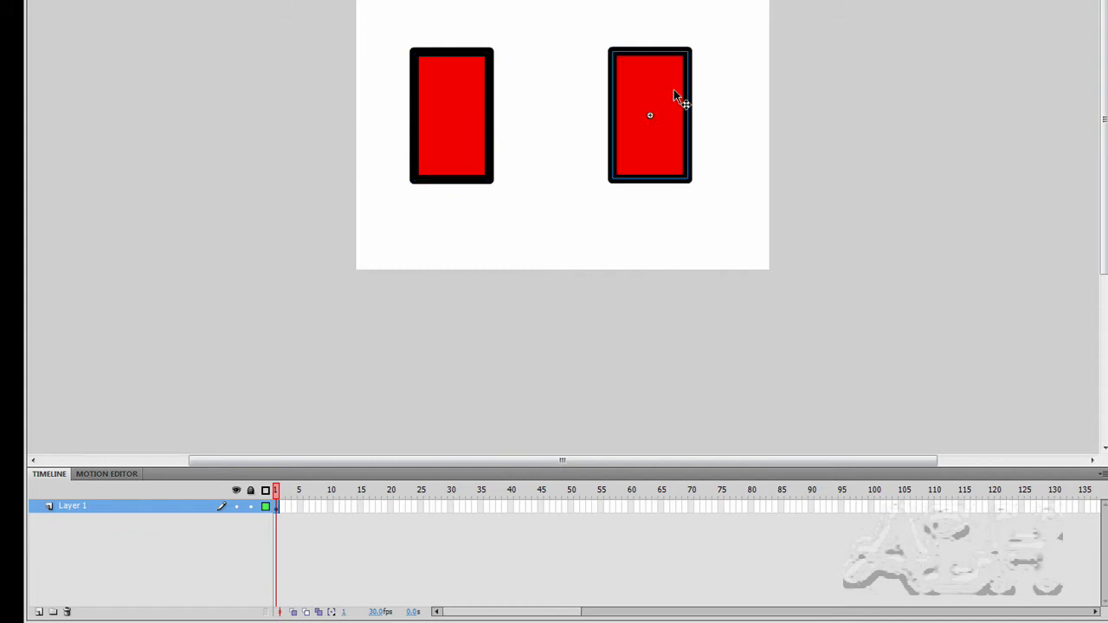
{"action": "key", "text": "ctrl+Return"}
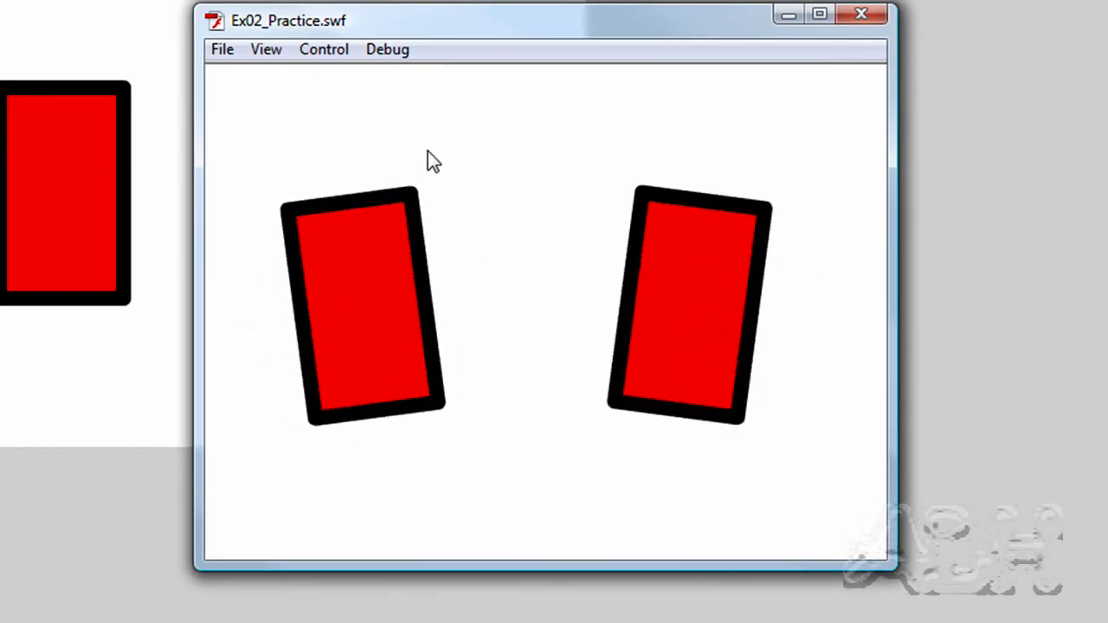
{"action": "left_click", "coordinate": [870, 15]}
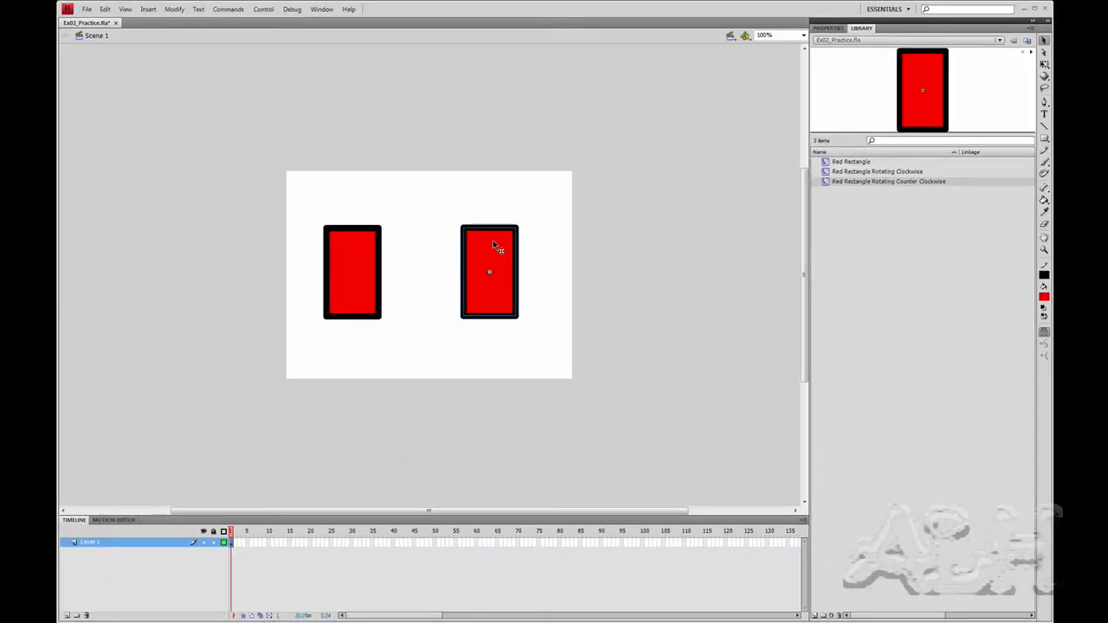
Add a Glow filter with Blur X 25 and blue colour to the right rectangle.
{"action": "left_click", "coordinate": [819, 29]}
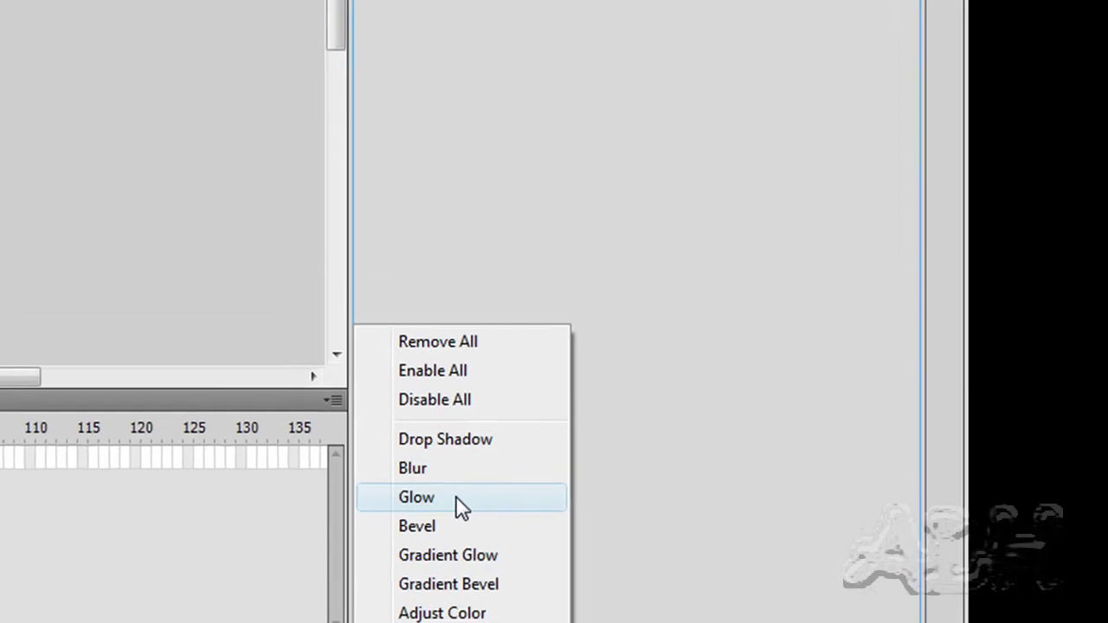
{"action": "left_click", "coordinate": [457, 500]}
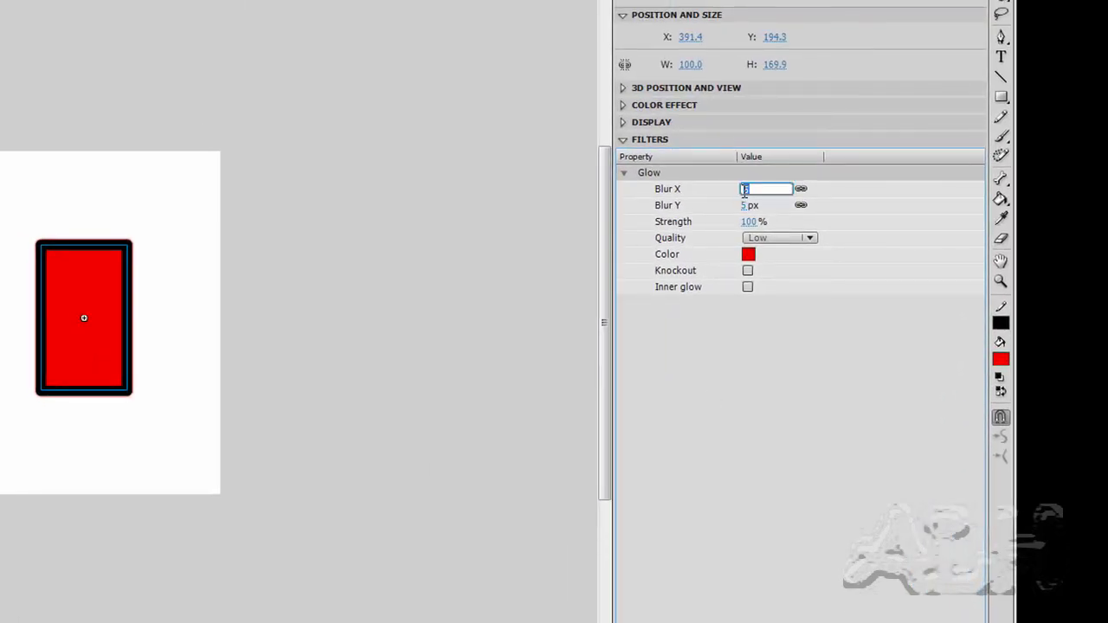
{"action": "type", "text": "25"}
{"action": "left_click", "coordinate": [749, 256]}
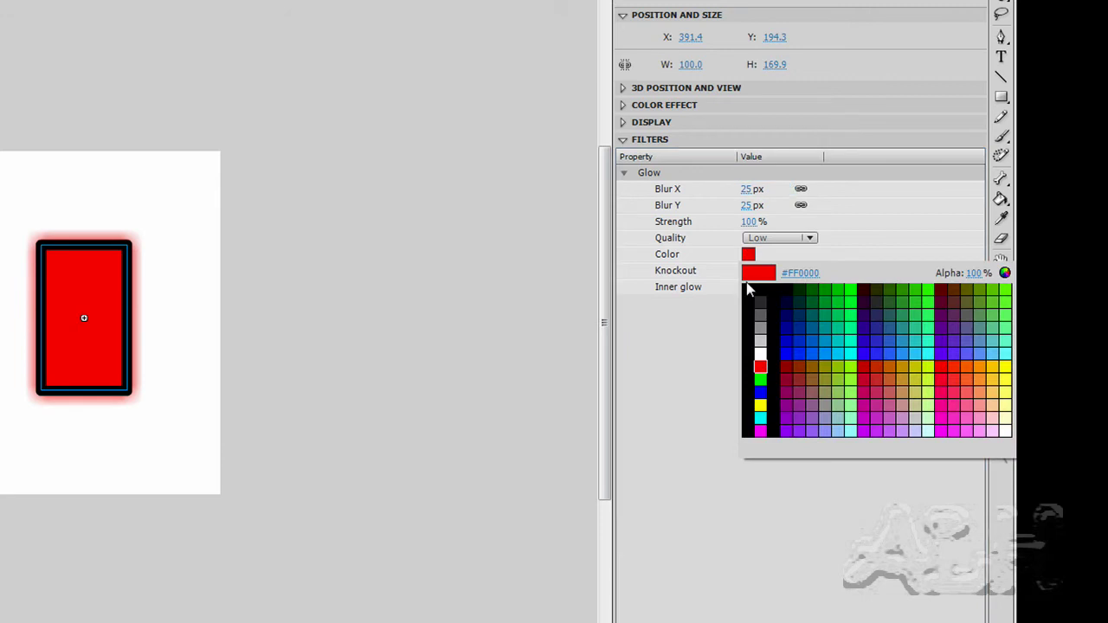
{"action": "left_click", "coordinate": [761, 393]}
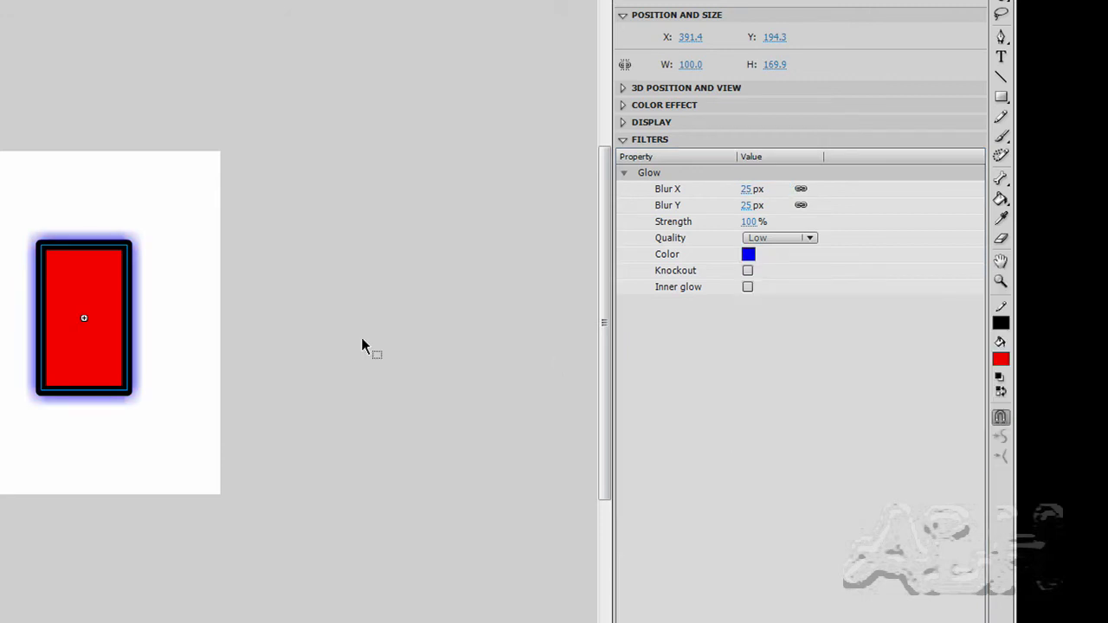